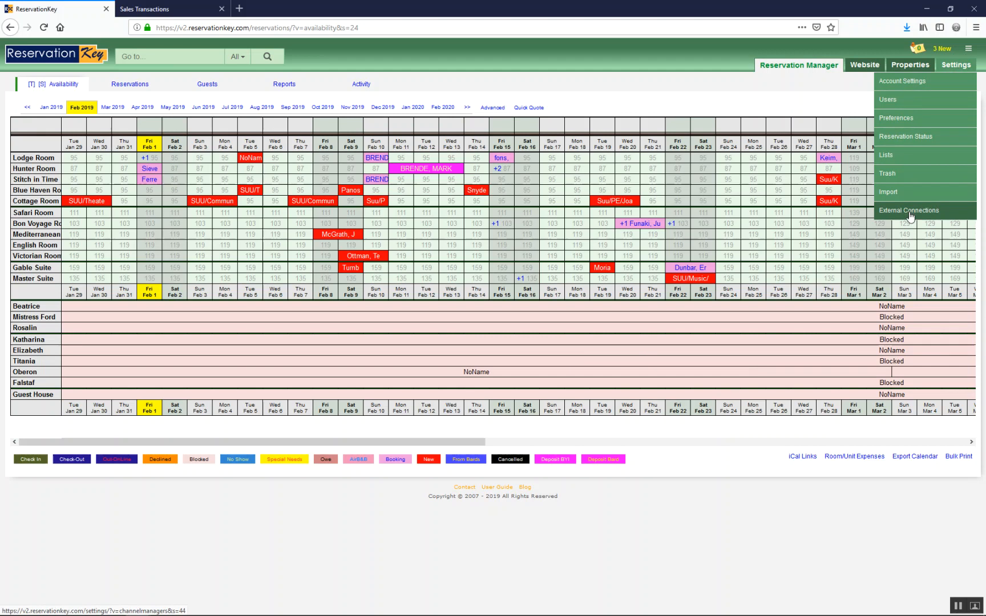
Add QuickBooks as an external connection and start granting ReservationKey access to the QuickBooks Online account.
left_click(910, 211)
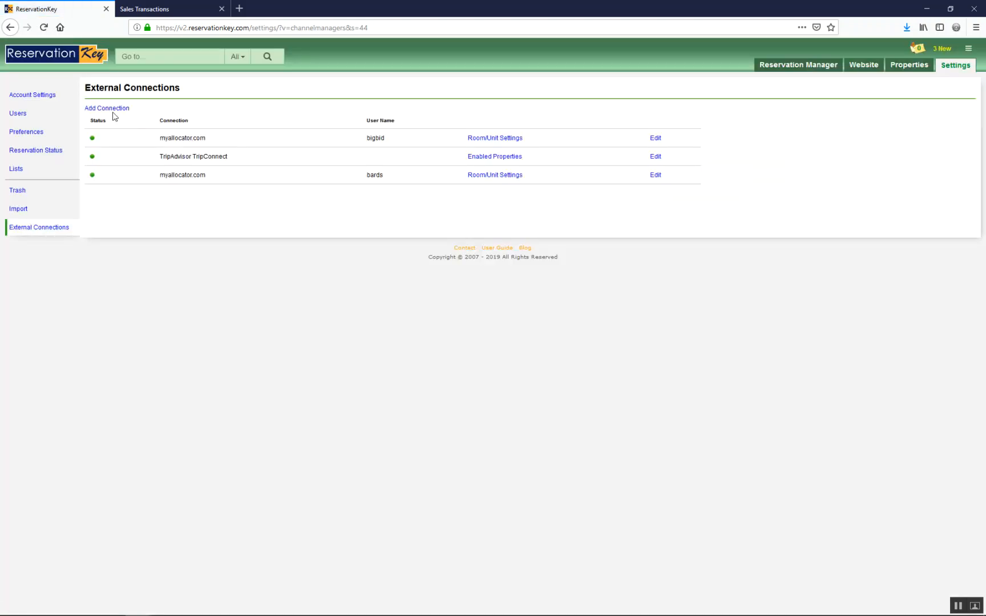
left_click(114, 109)
left_click(226, 113)
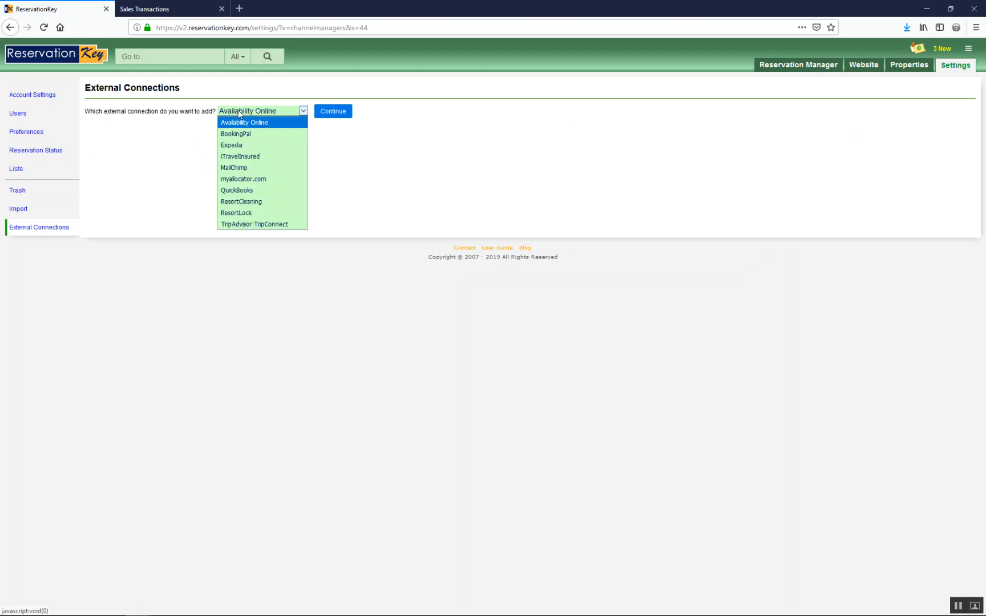
left_click(257, 194)
left_click(331, 114)
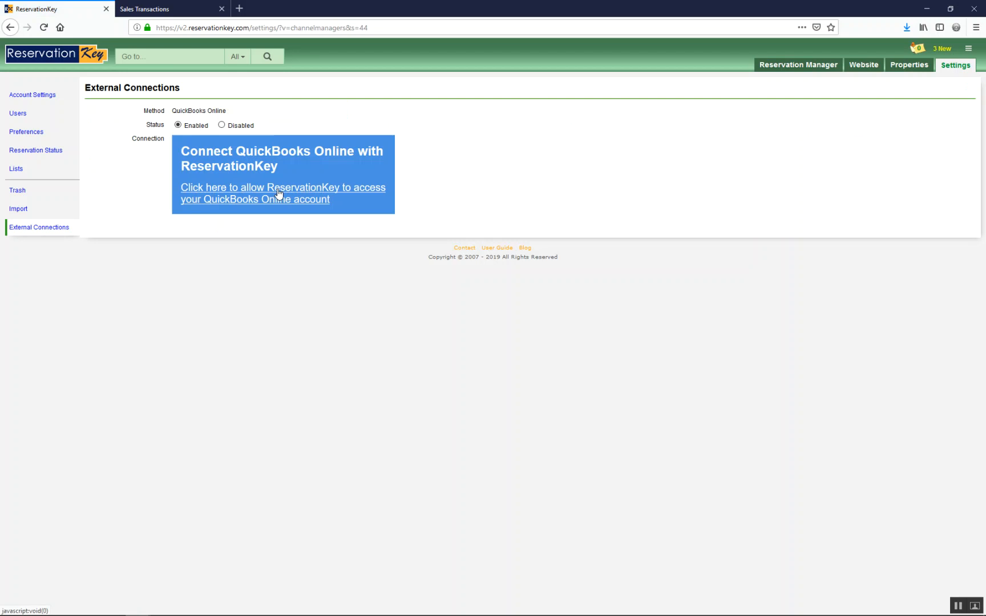
left_click(278, 191)
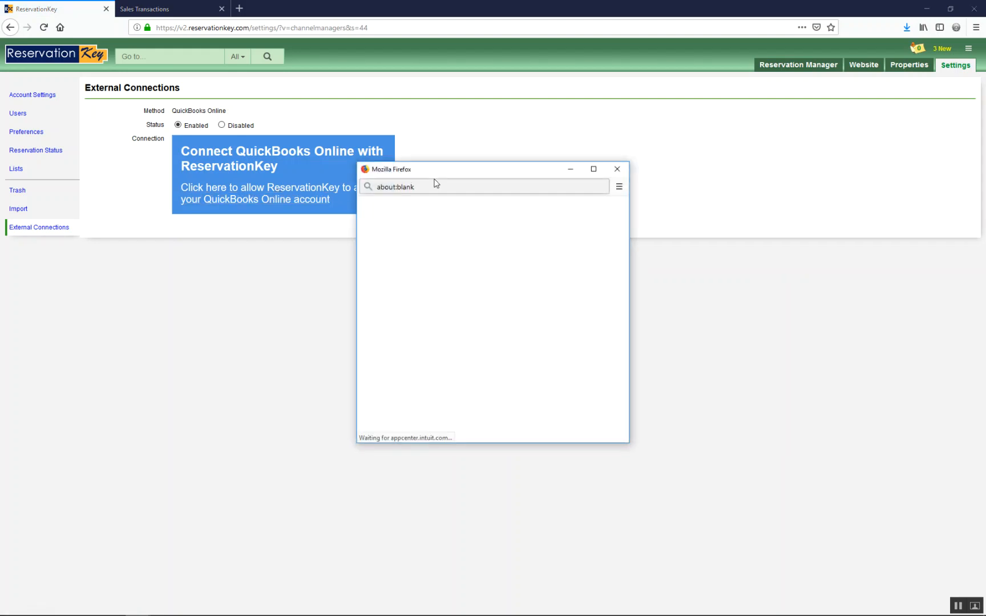
Authorize the connection between the Big Yellow Inn TEST company and ReservationKey, and save the enabled QuickBooks connection.
scroll(507, 268, "down", 3)
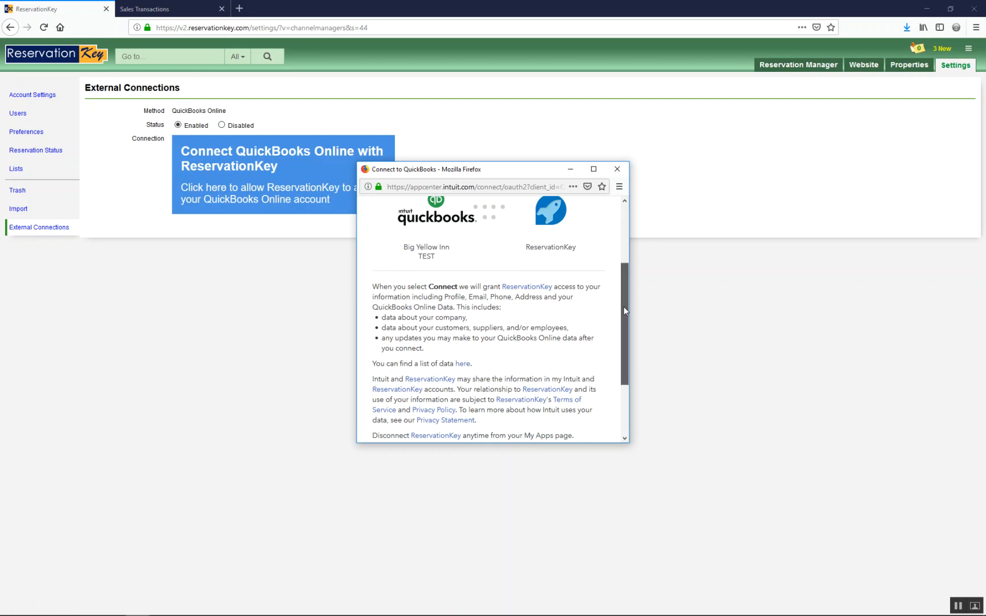
left_click_drag(624, 306, 624, 284)
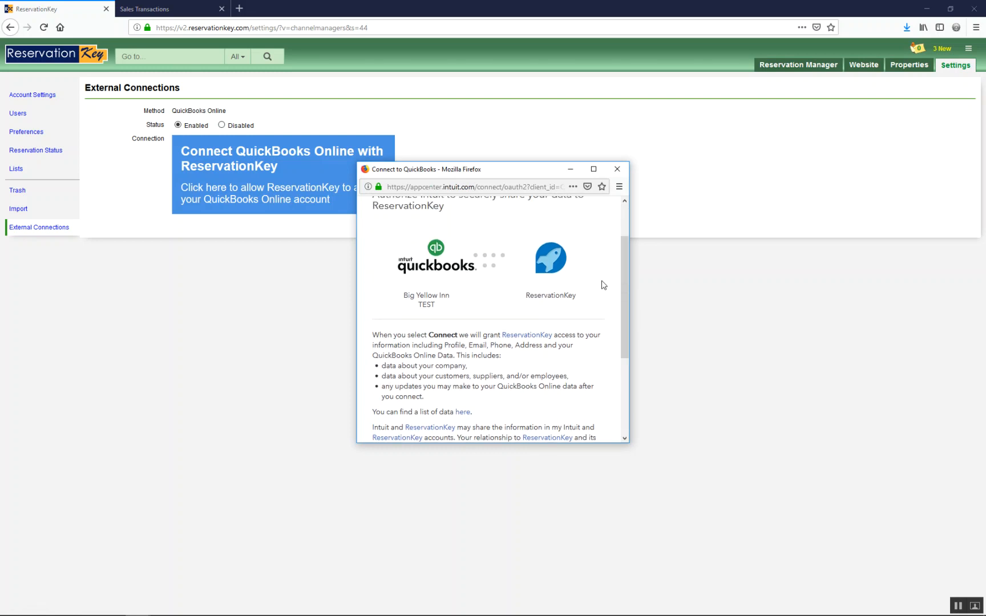
left_click_drag(427, 299, 451, 310)
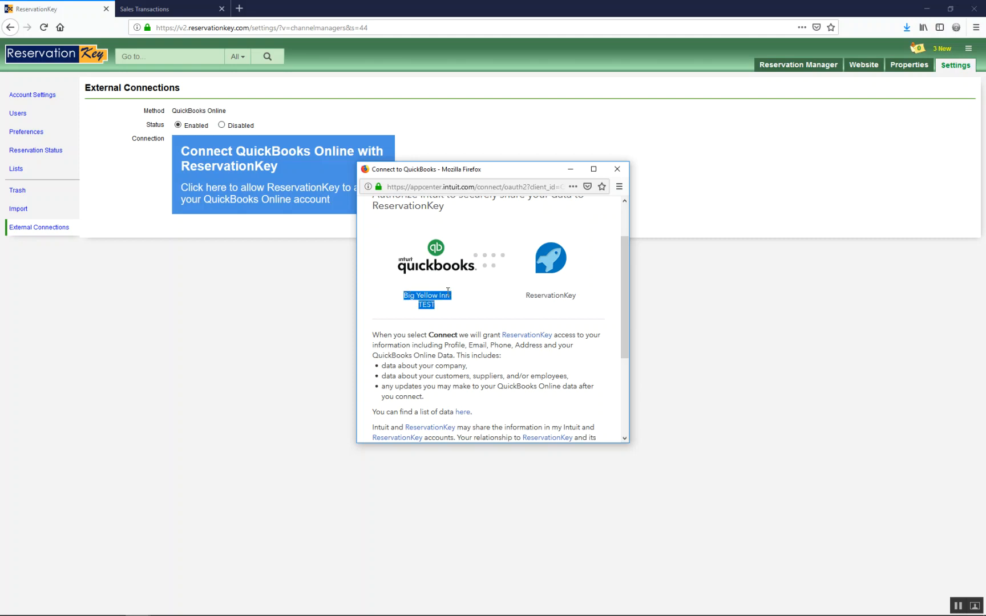
left_click_drag(452, 305, 412, 299)
left_click(407, 298)
scroll(574, 359, "down", 5)
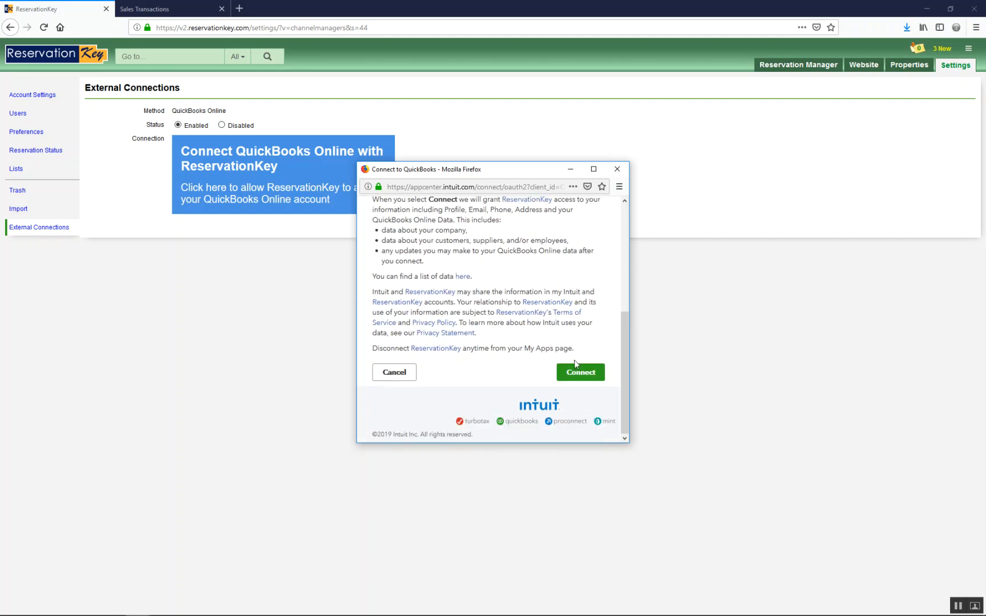
left_click(588, 375)
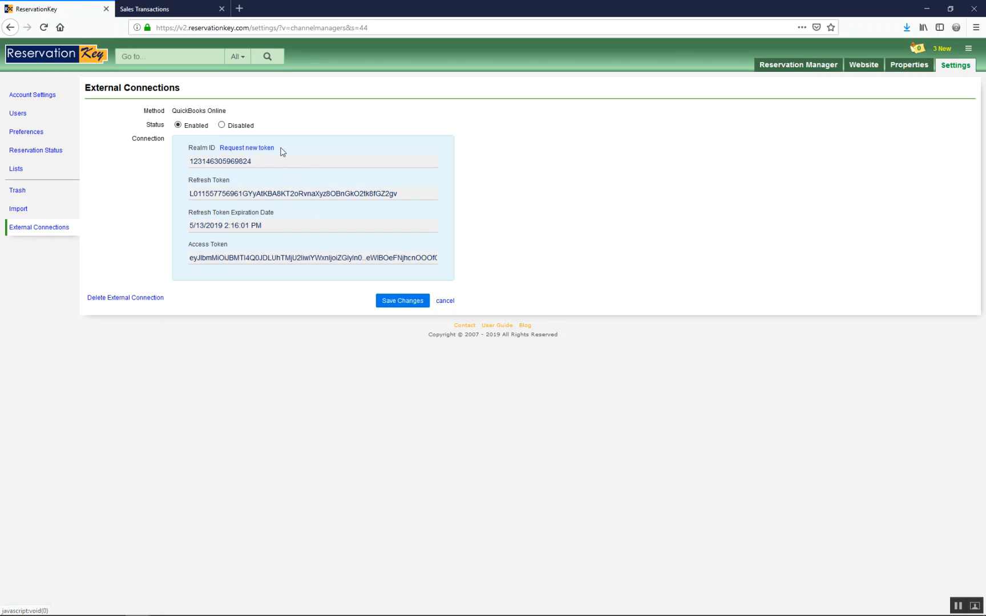
left_click(403, 302)
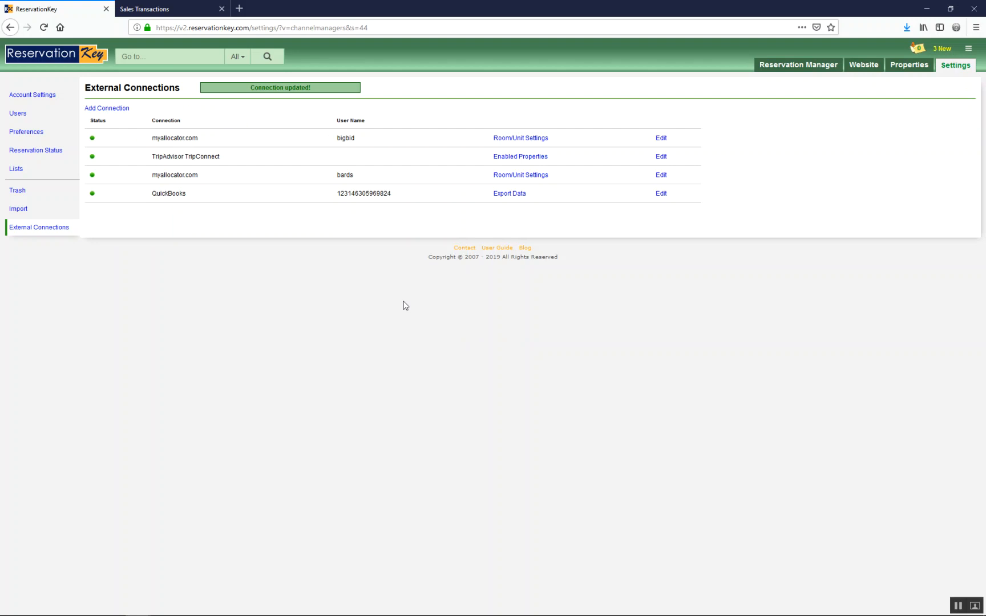
Open the Payments By Date report from the QuickBooks export page and set its date range to Last Month.
left_click(513, 194)
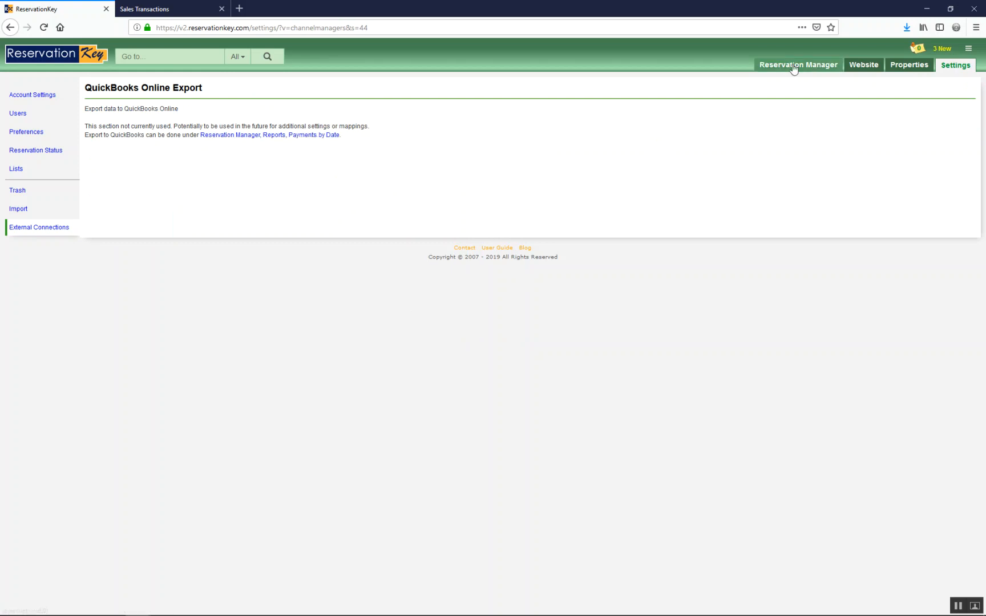
left_click(281, 136)
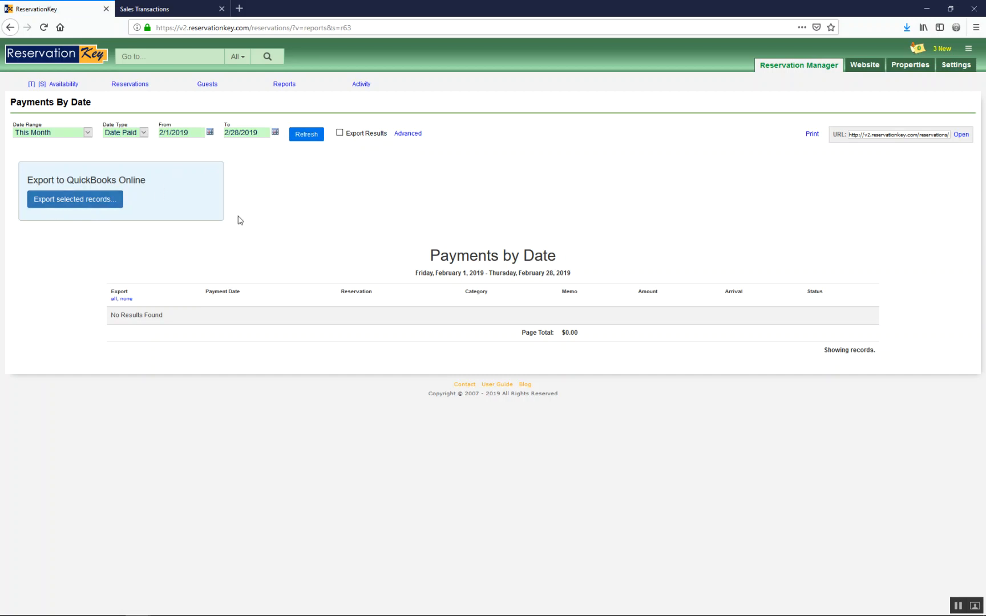
left_click(73, 134)
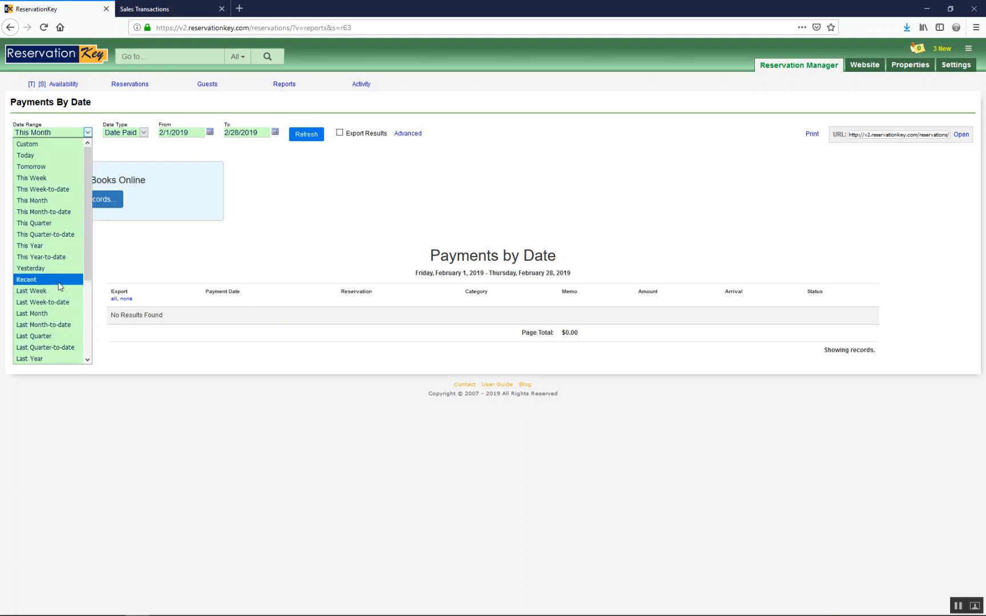
left_click(59, 314)
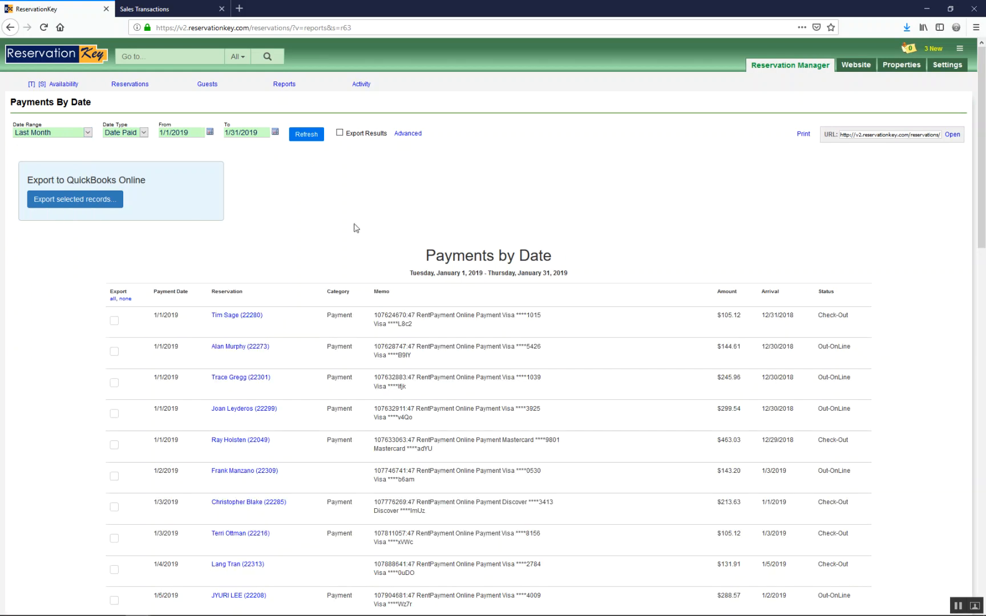
scroll(470, 402, "down", 6)
scroll(473, 402, "up", 5)
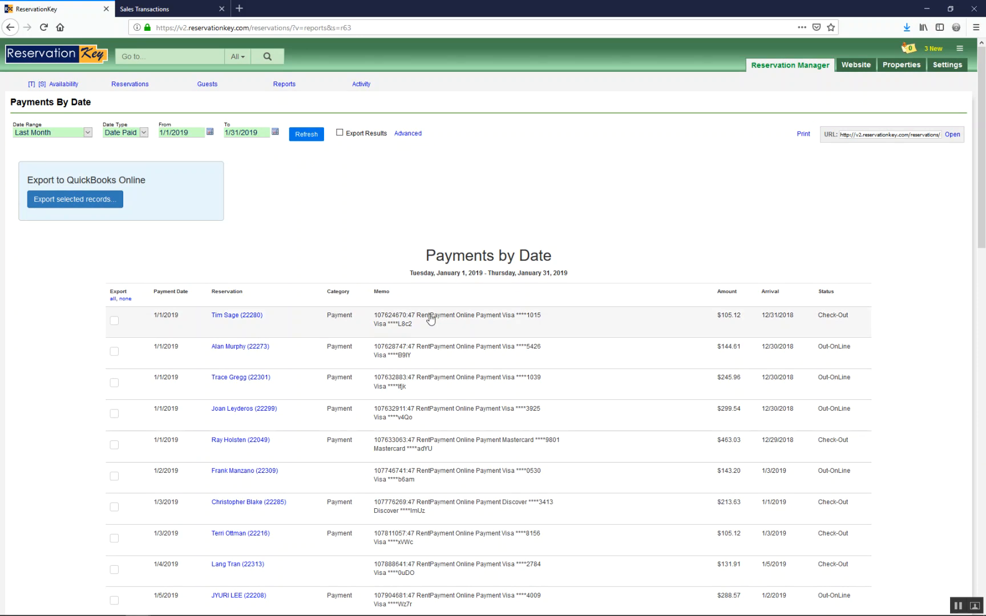
left_click(375, 315)
left_click(387, 354)
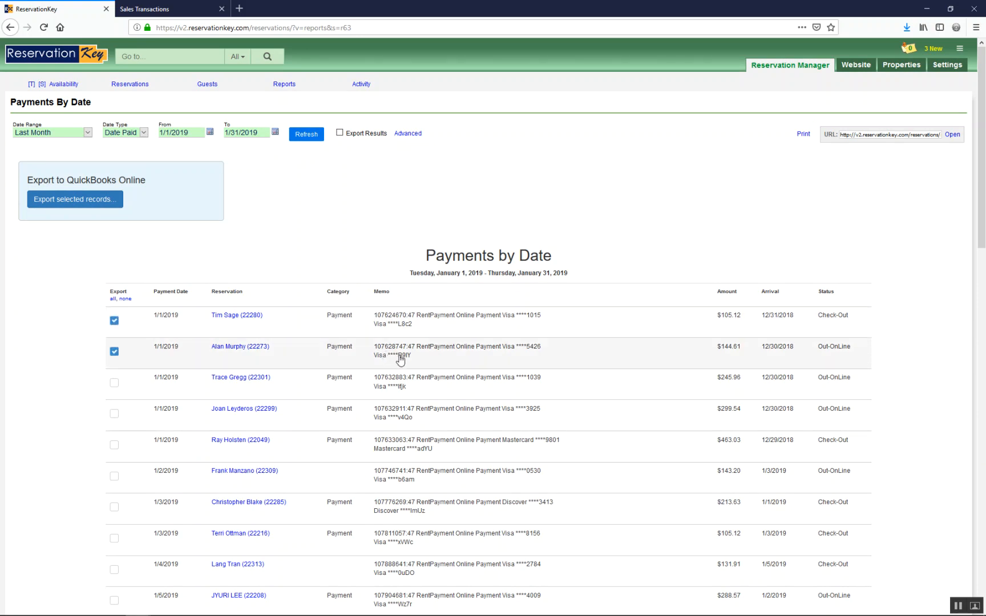
left_click(119, 299)
left_click(113, 299)
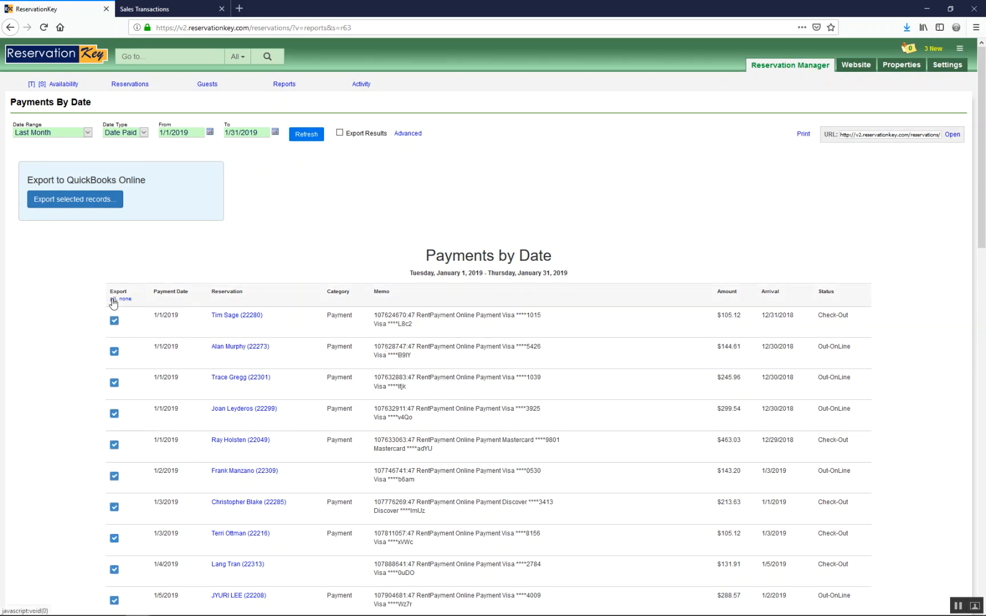
left_click(121, 299)
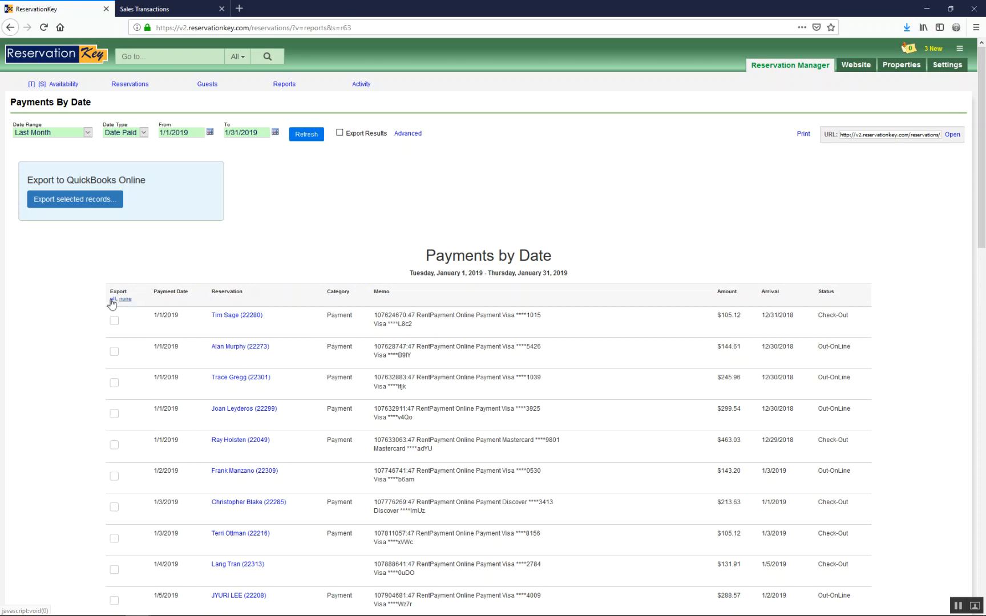
left_click(113, 299)
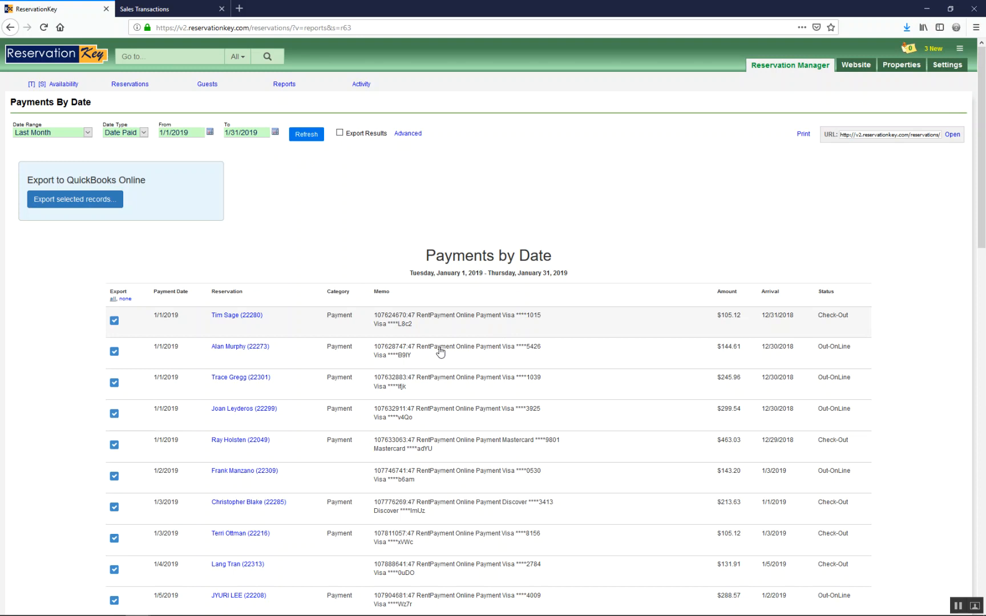
left_click(122, 301)
left_click(112, 300)
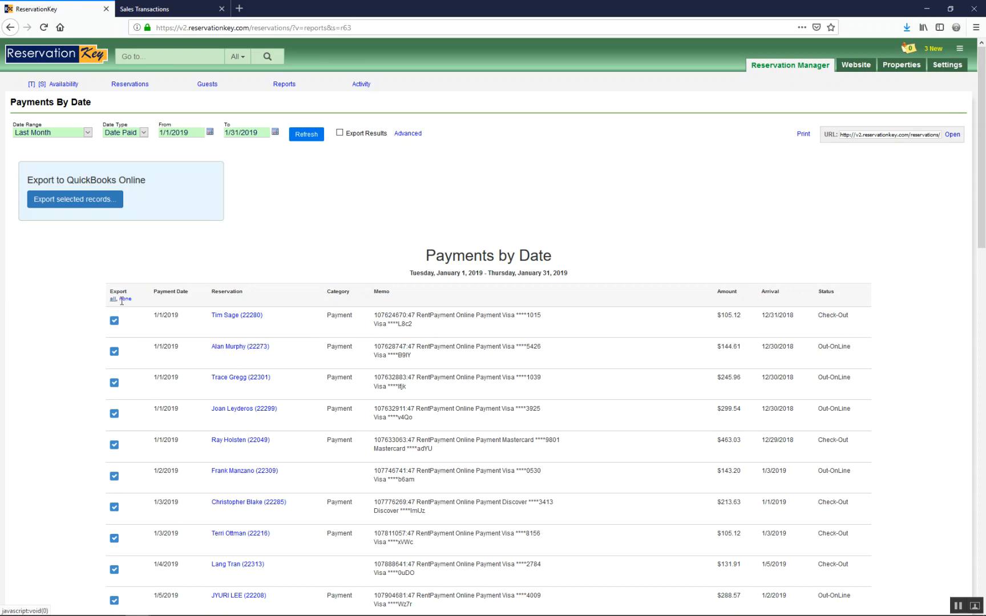
left_click(124, 299)
Select six records for export: the 1/9/2019 $159.20 payment, both from 1/14, both from 1/16, and the $109.00 refund from 1/17.
scroll(488, 378, "down", 5)
scroll(489, 379, "down", 3)
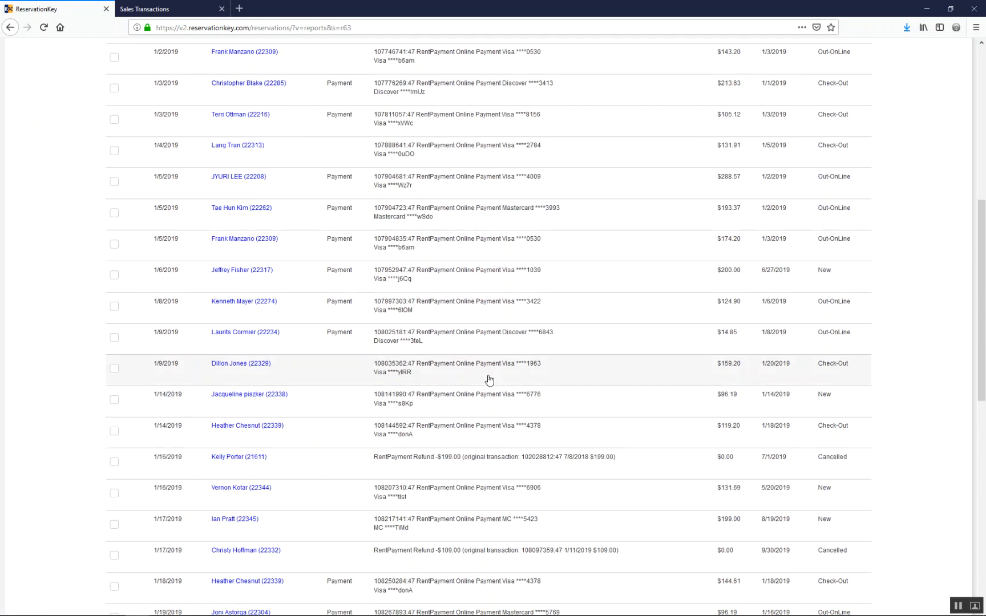
left_click(437, 361)
left_click(430, 402)
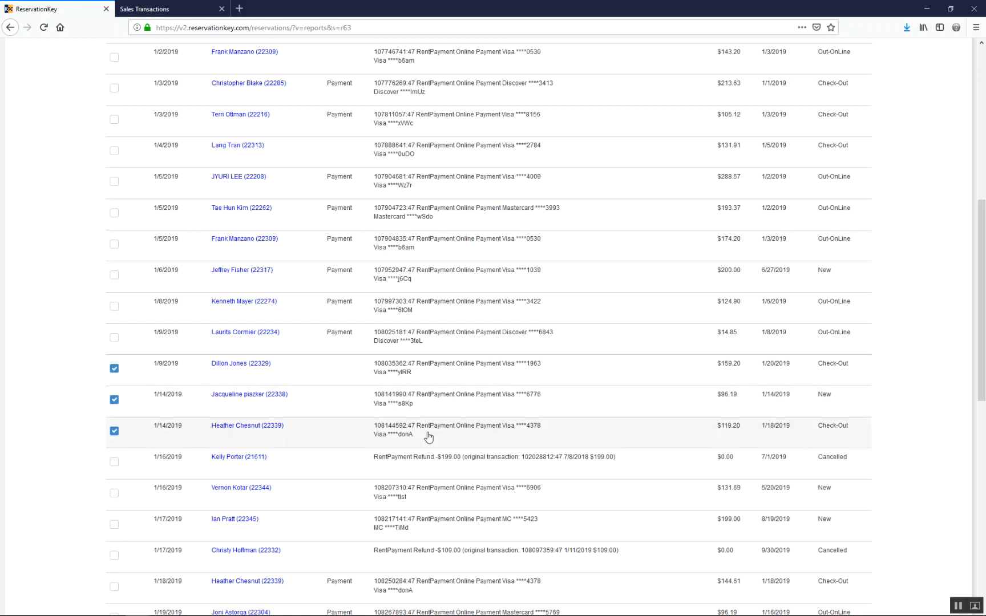
left_click(425, 472)
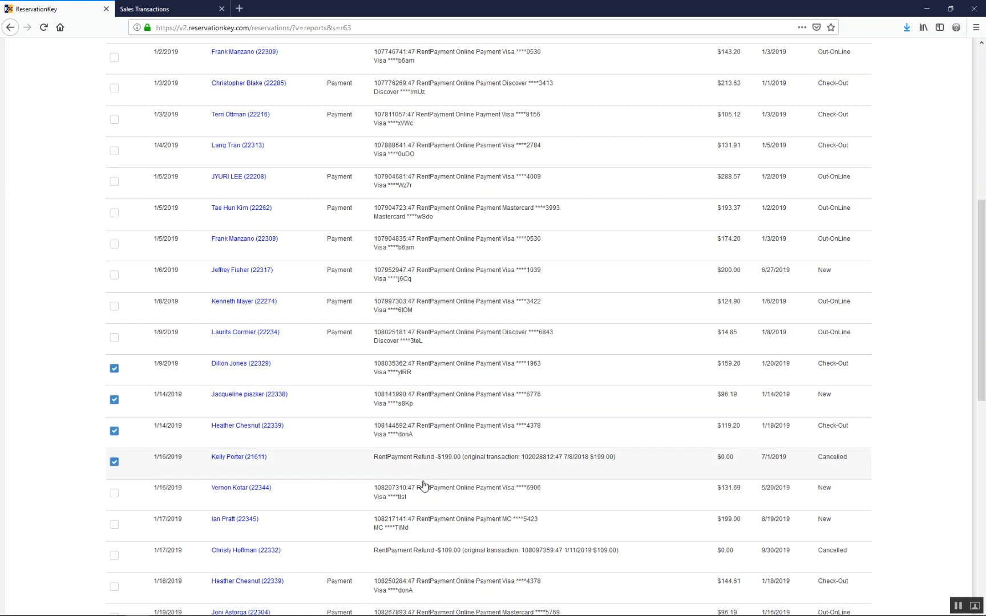
left_click(449, 499)
left_click(430, 557)
scroll(441, 394, "up", 2)
scroll(440, 399, "down", 2)
scroll(500, 461, "up", 8)
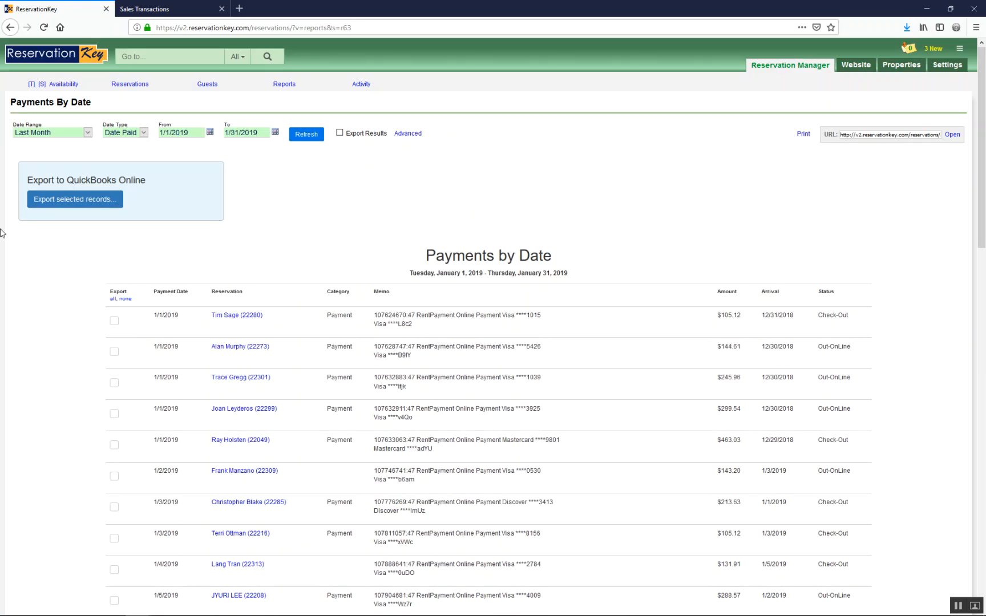
Export the selected payment records to QuickBooks Online and confirm sending them.
left_click(80, 207)
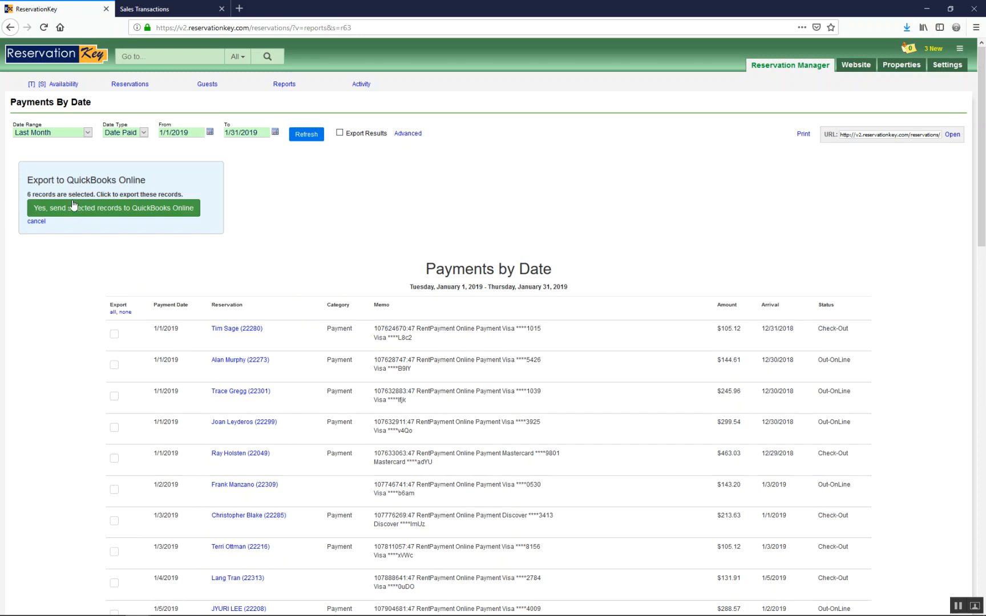
left_click_drag(29, 195, 68, 195)
left_click(80, 195)
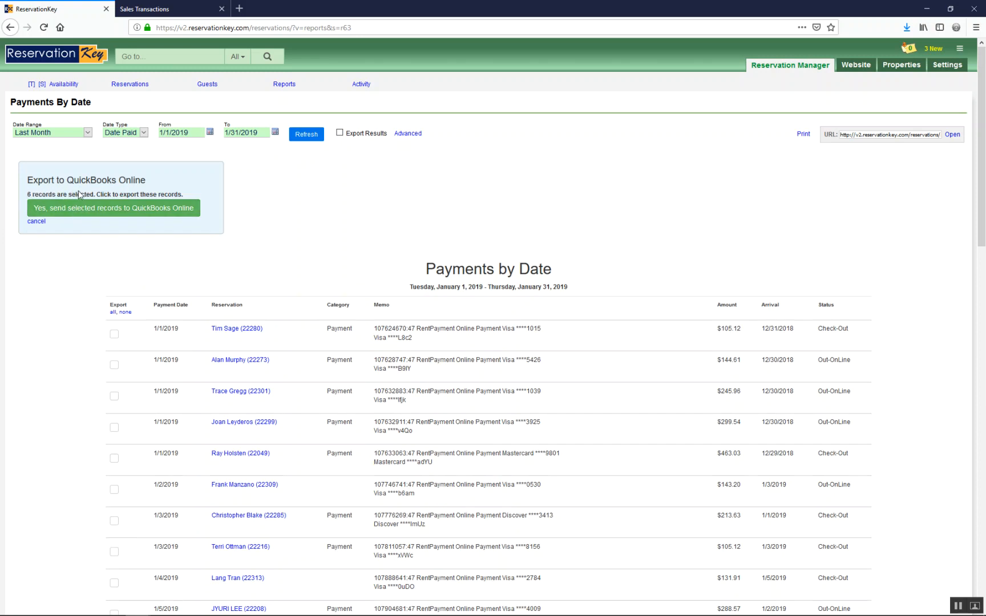
left_click(112, 214)
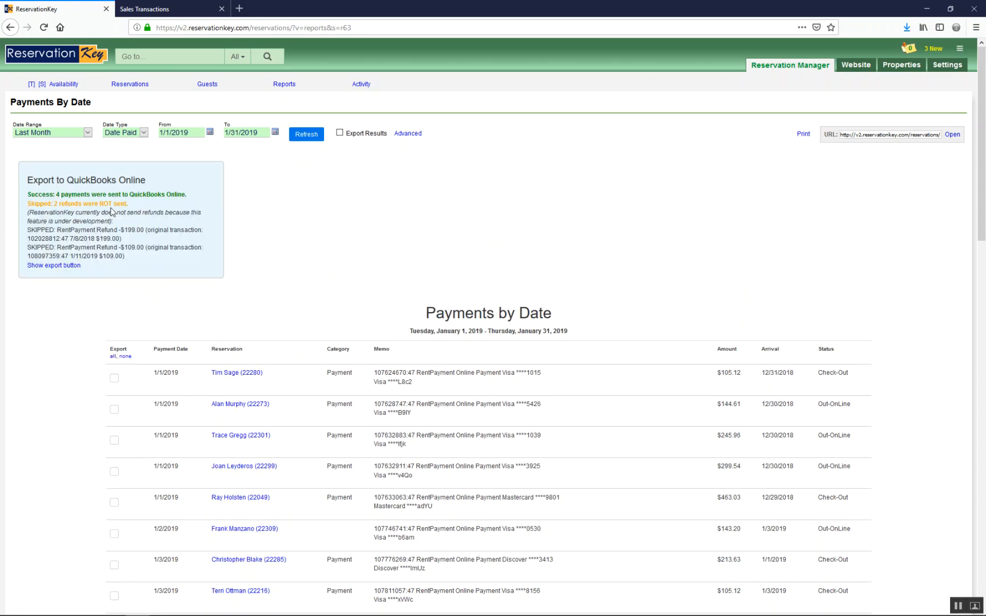
Examine the export summary for the payments sent and the refunds skipped.
left_click_drag(131, 212, 62, 207)
left_click(78, 239)
left_click_drag(29, 203, 136, 209)
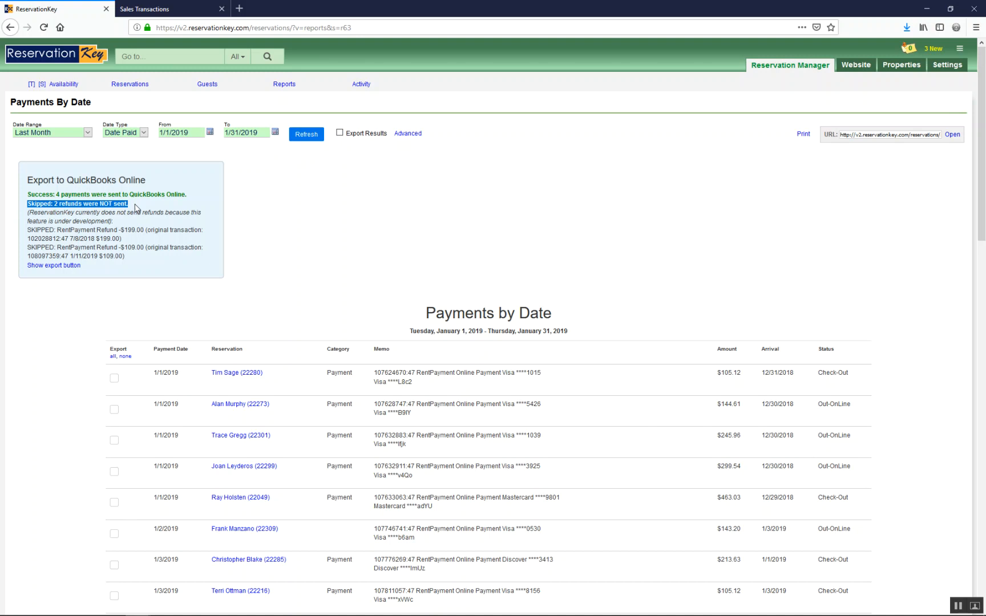
left_click_drag(129, 258, 28, 230)
left_click(116, 226)
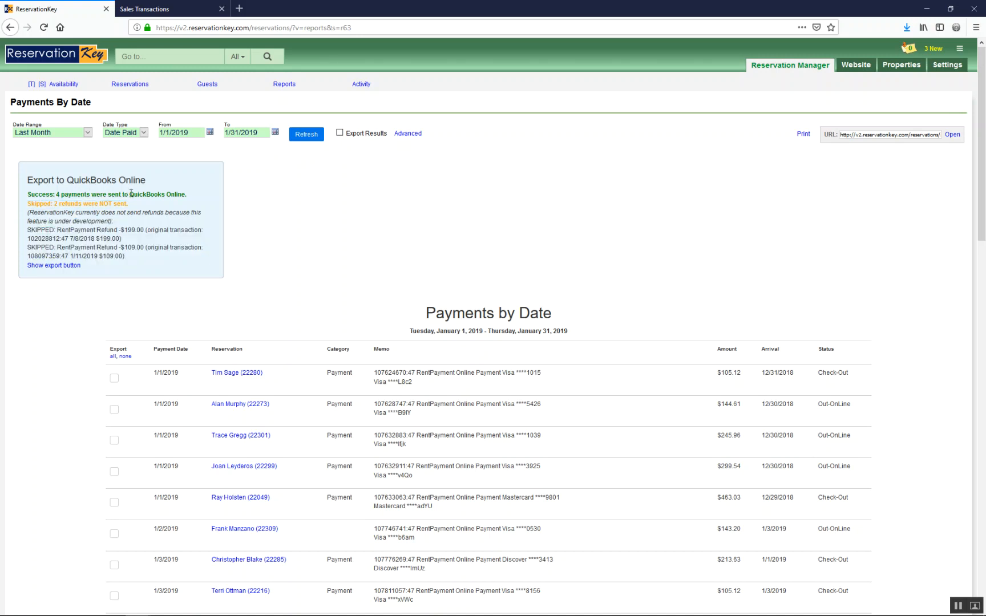
left_click_drag(177, 195, 63, 192)
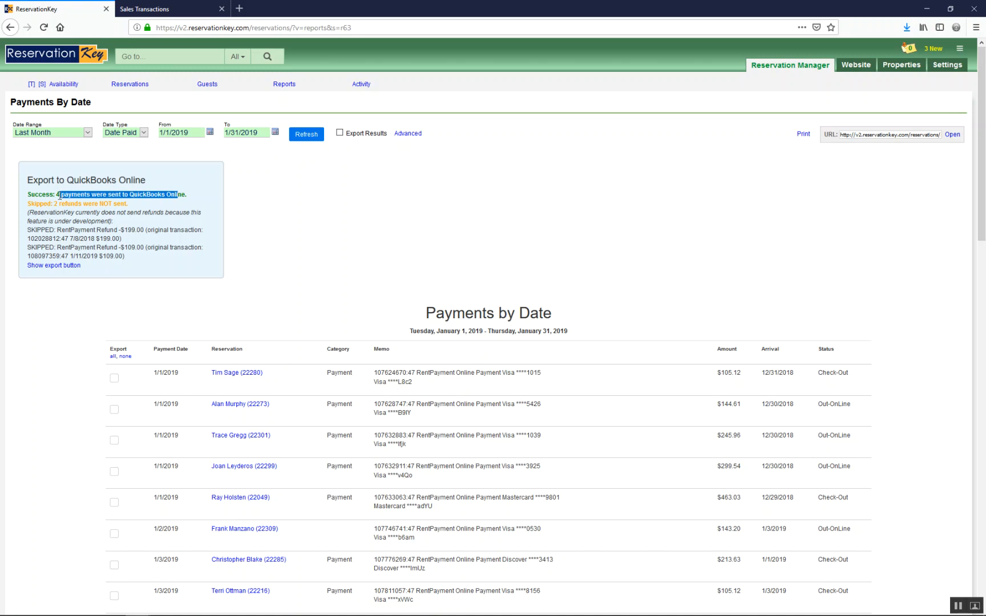
left_click(85, 233)
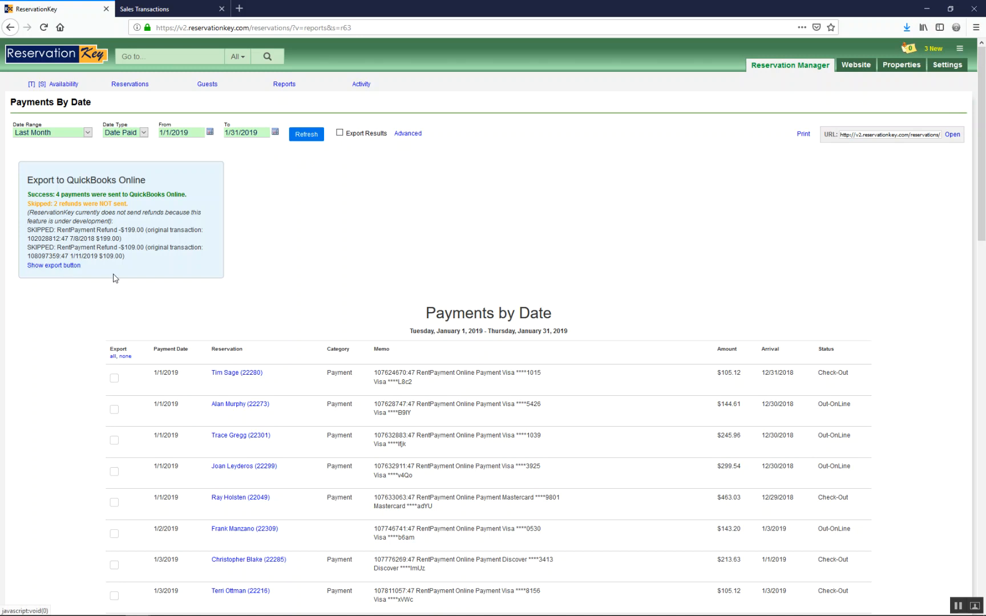
Switch to QuickBooks Online, refresh the sales transactions, and open the $159.20 sales receipt.
left_click(140, 8)
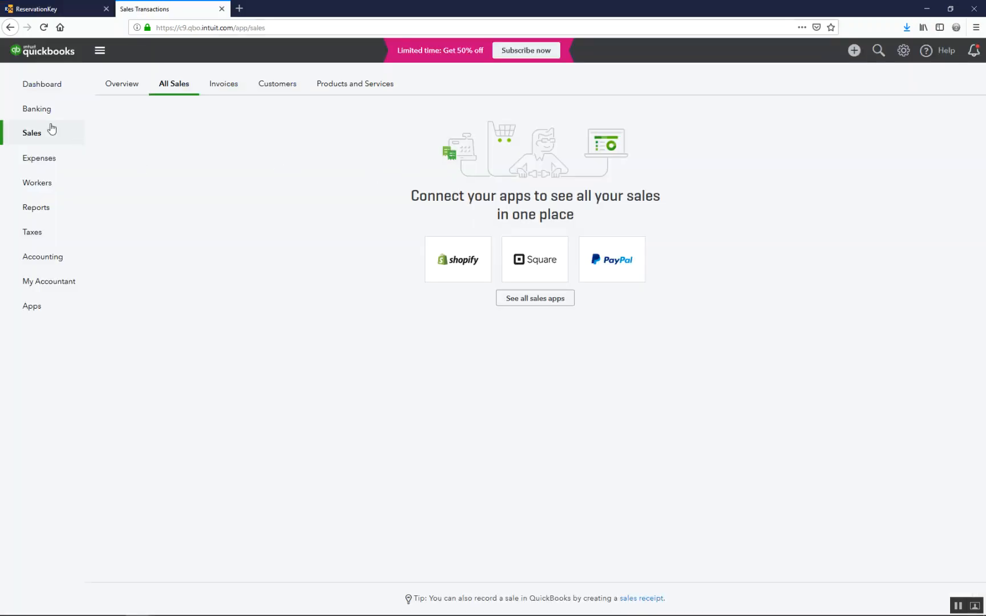
key("F5")
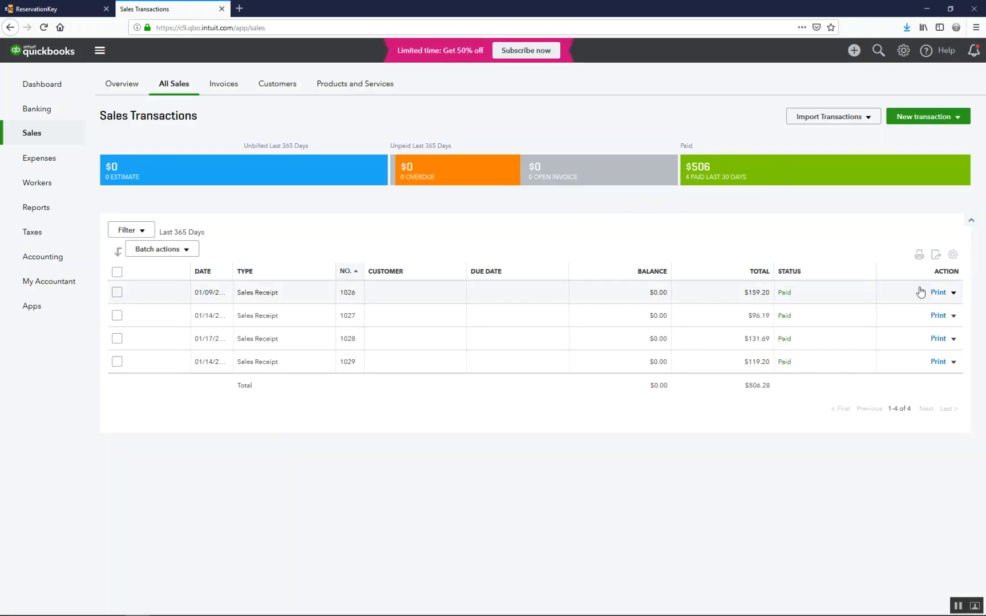
left_click(754, 294)
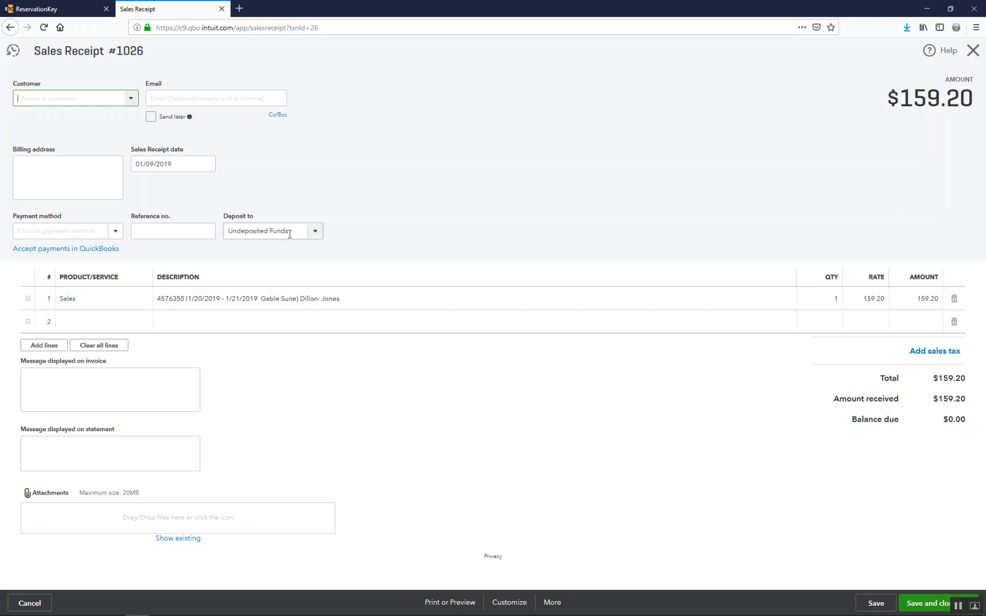
Check the deposit account and customer options on the sales receipt, then close it without changes.
left_click(317, 232)
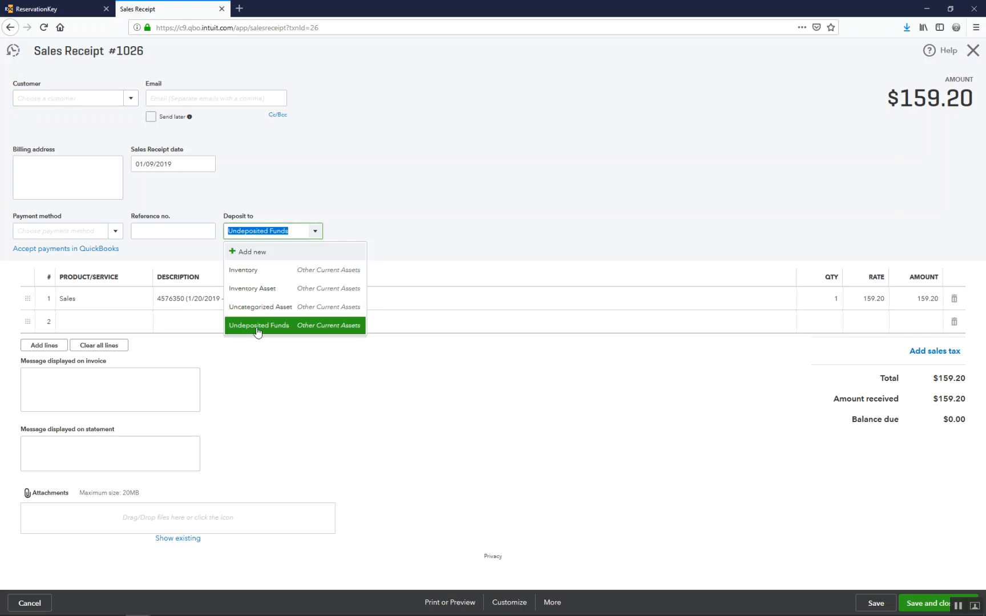
left_click(337, 231)
left_click(130, 99)
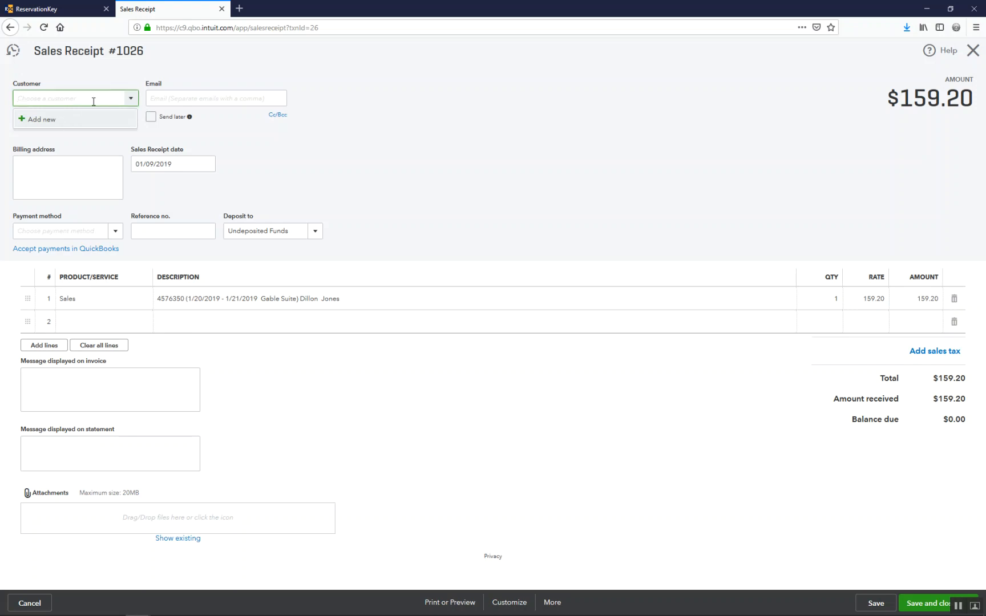
left_click(169, 101)
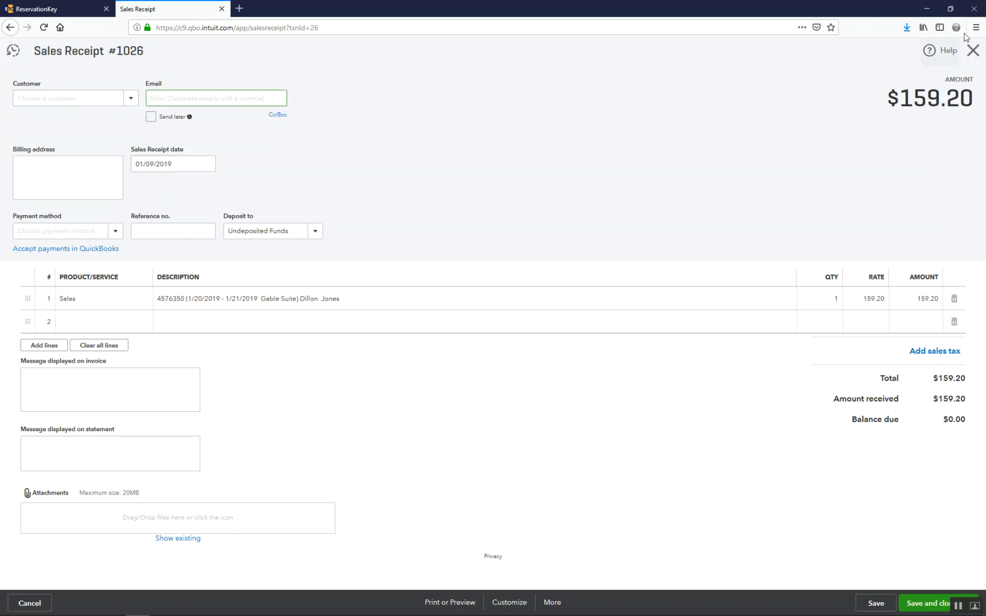
left_click(973, 50)
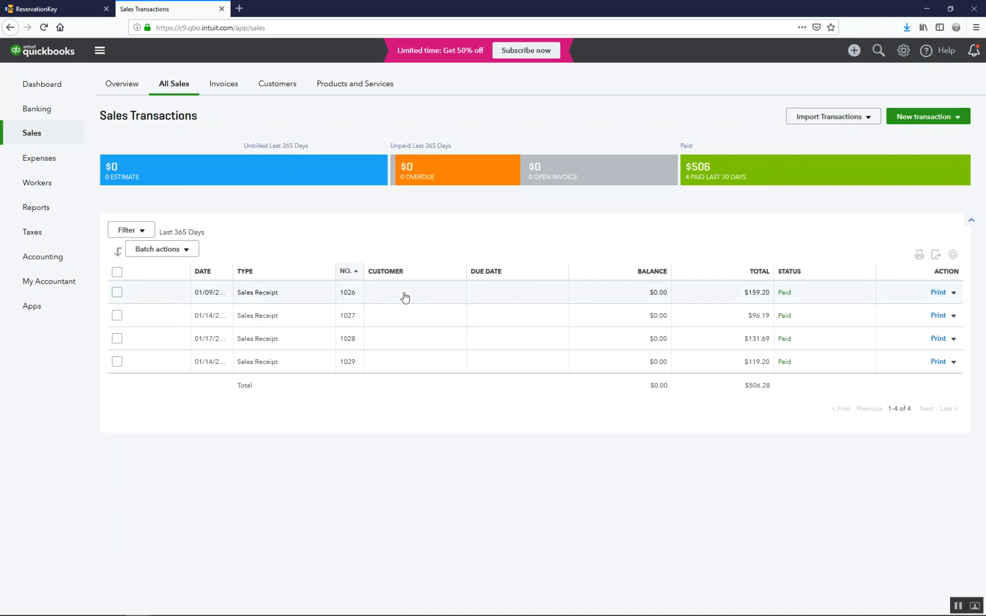
Switch back to ReservationKey and bring back the QuickBooks export option on the Payments By Date report.
left_click(76, 7)
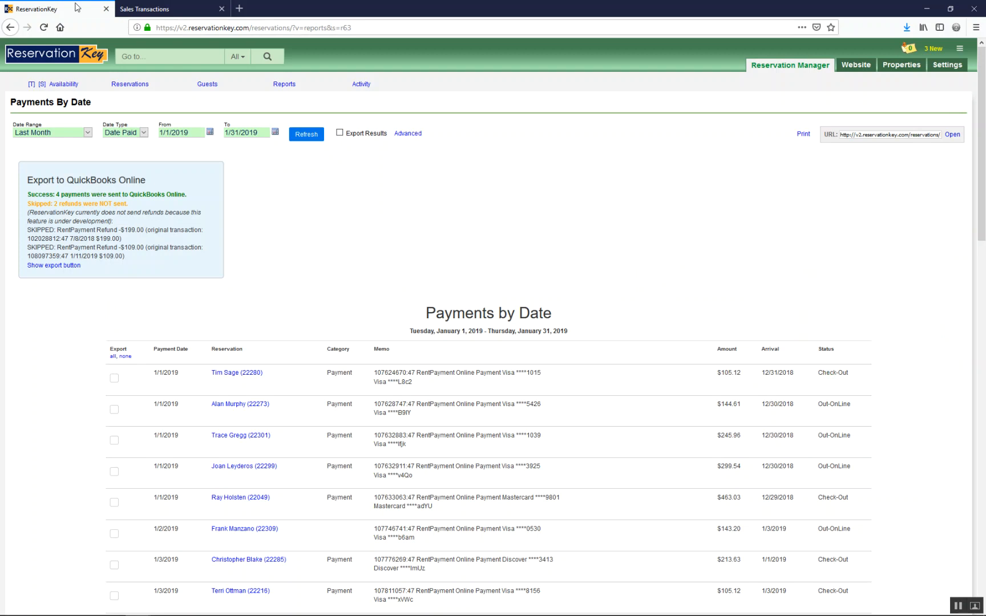
left_click(55, 265)
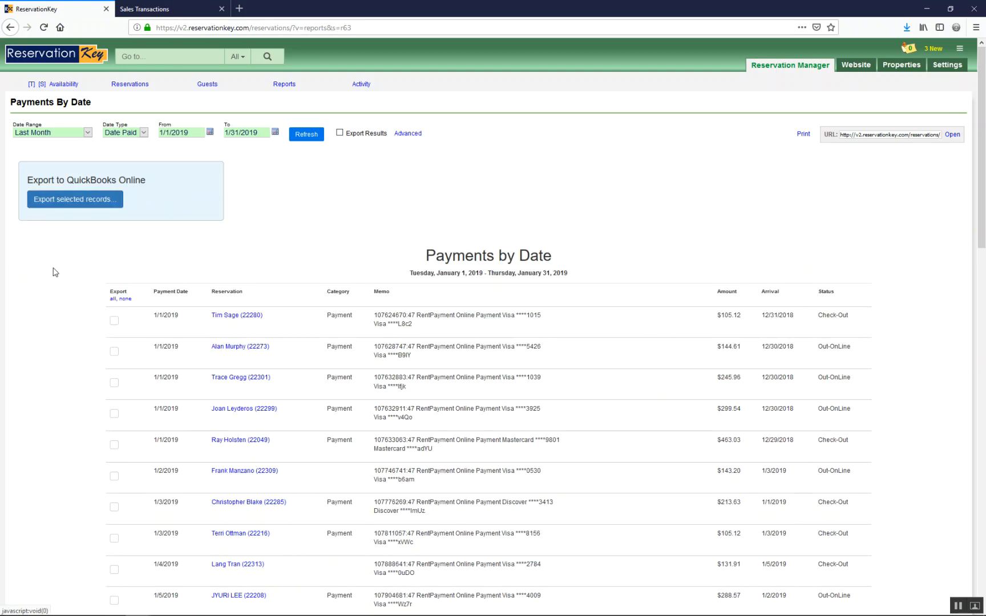